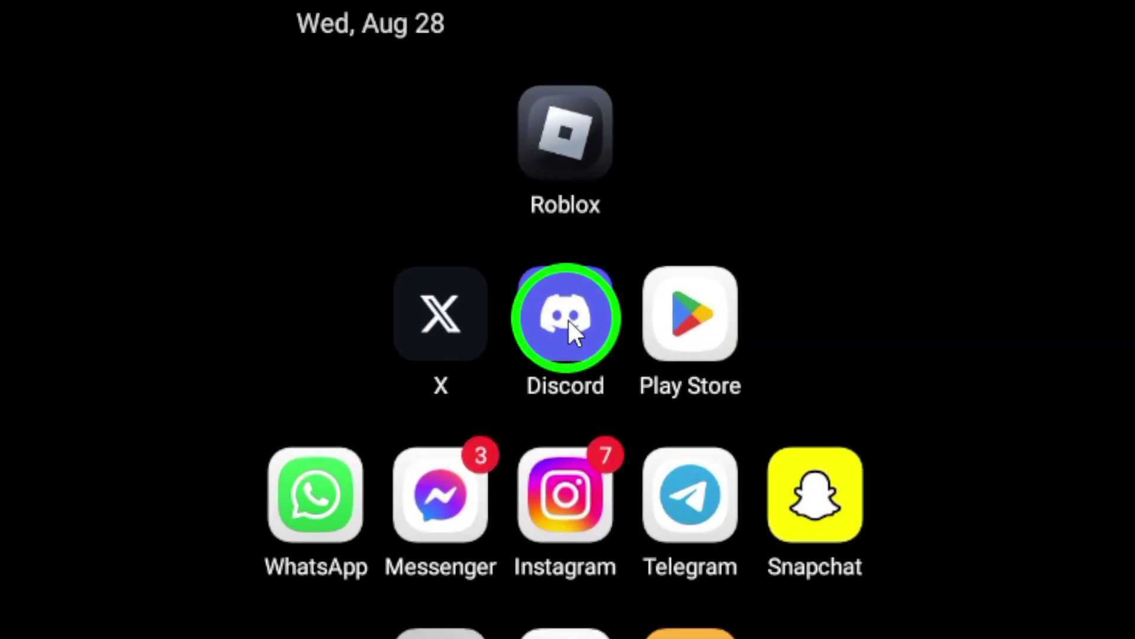
- Launch Discord and go to your own profile from the You tab
left_click(568, 322)
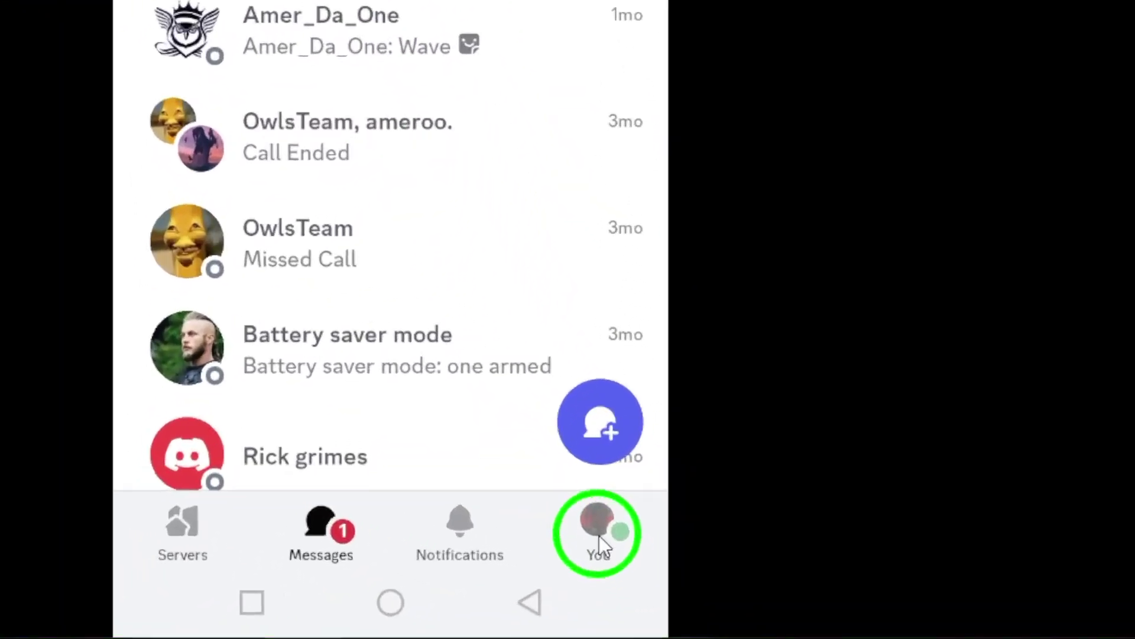
left_click(607, 540)
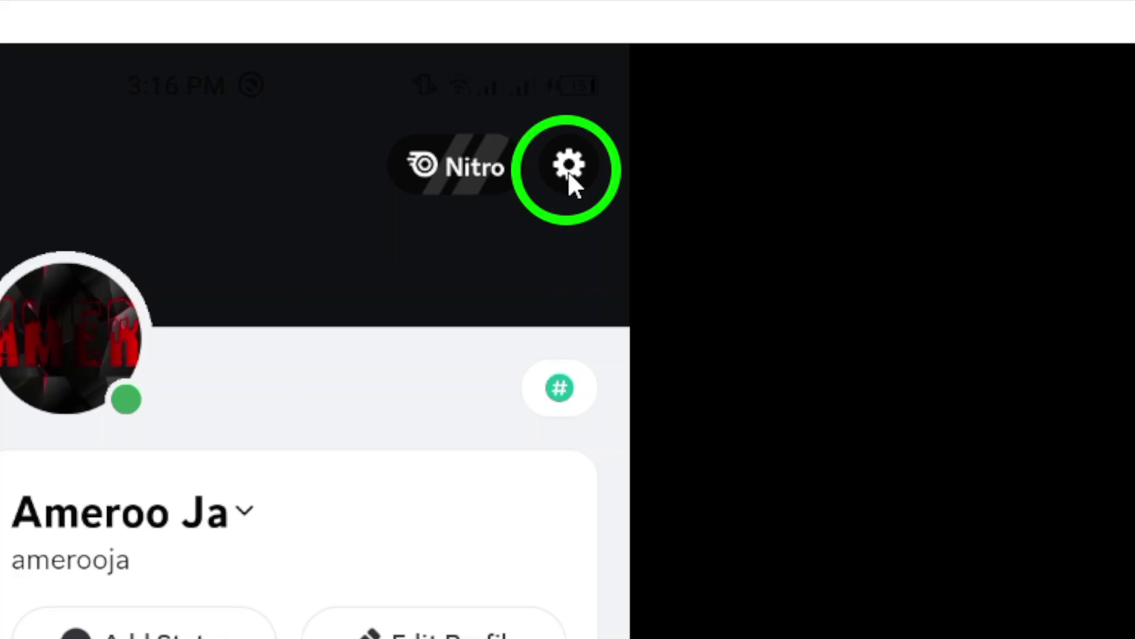
- Open Discord's settings from the gear icon on your profile
left_click(568, 168)
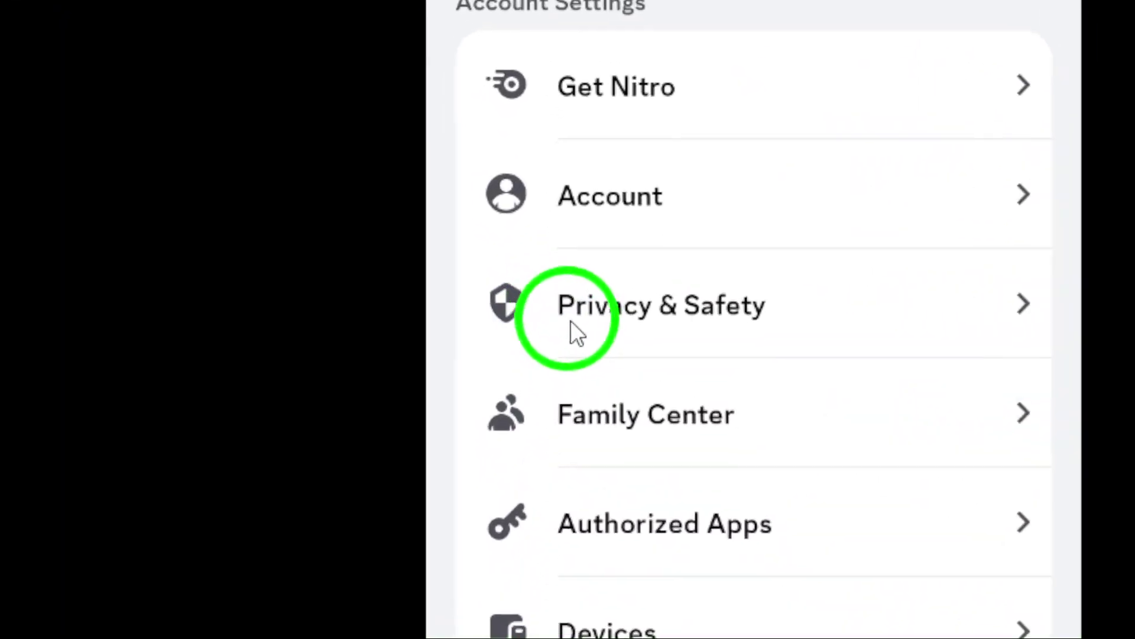
- Enter Privacy & Safety and scroll down to Request all of my Data
left_click(592, 317)
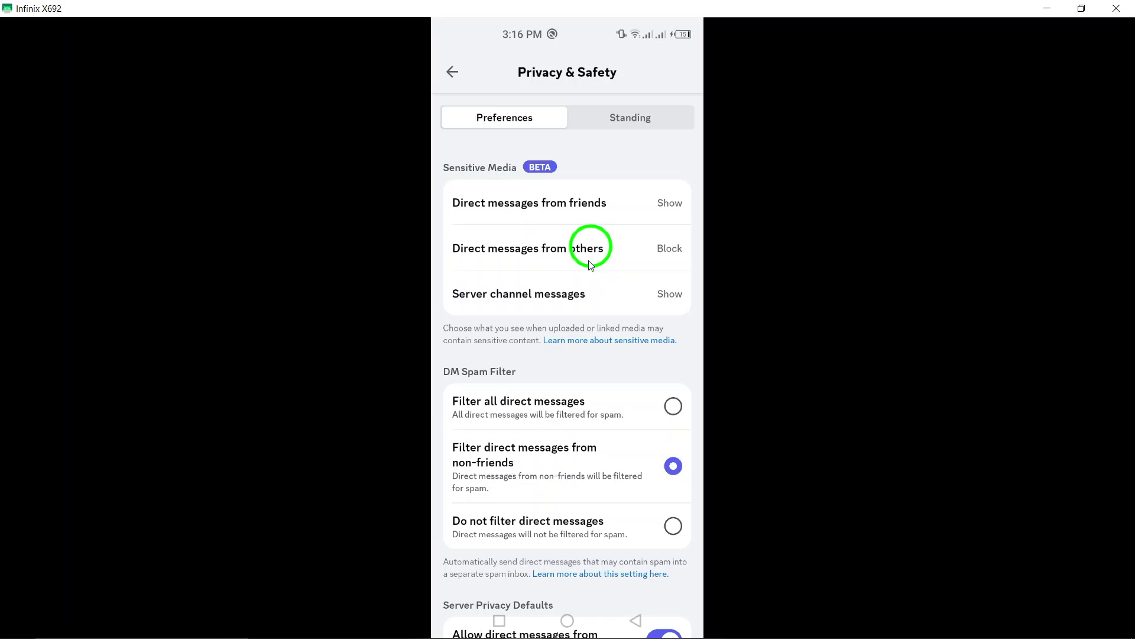
left_click_drag(588, 240, 569, 158)
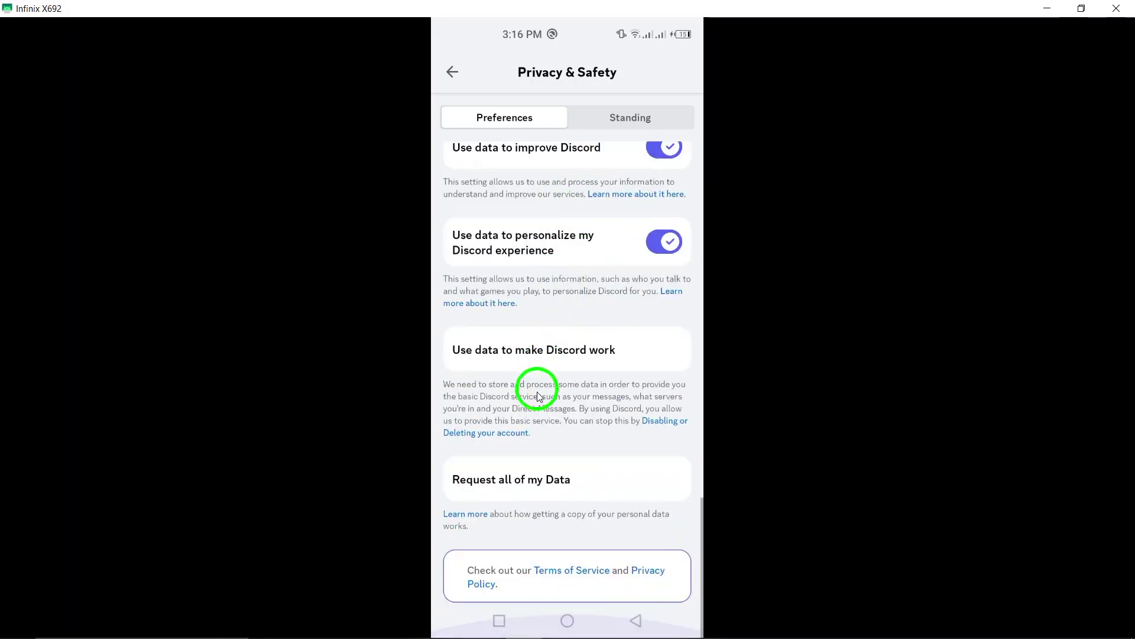